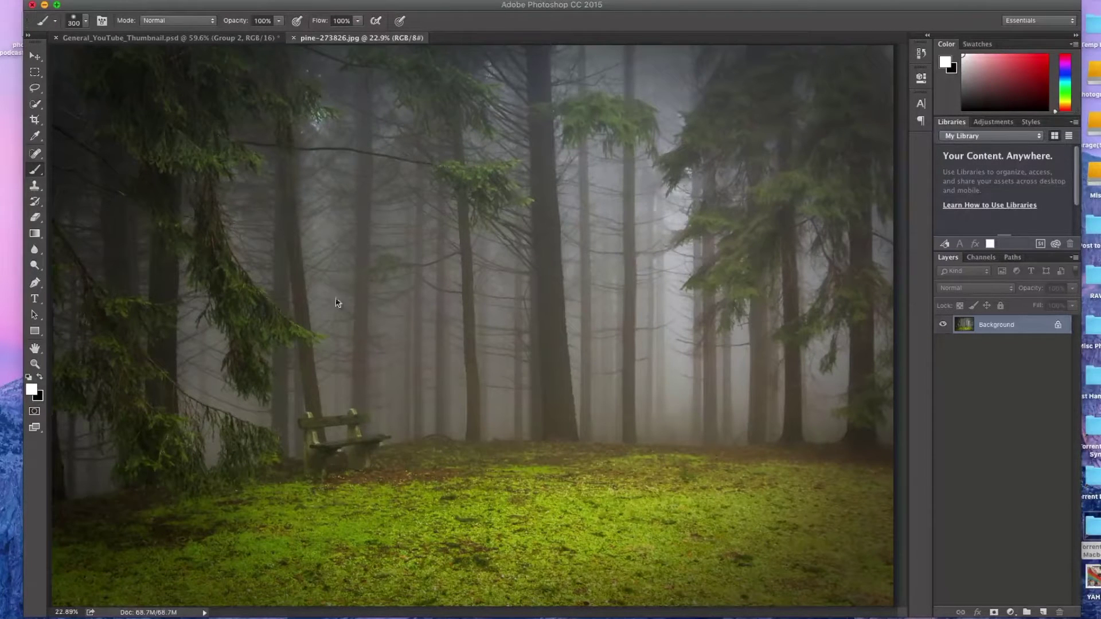
Step: Add a Hue/Saturation layer shifting Greens to Hue -75, Saturation +9, Lightness +11
left_click(1011, 612)
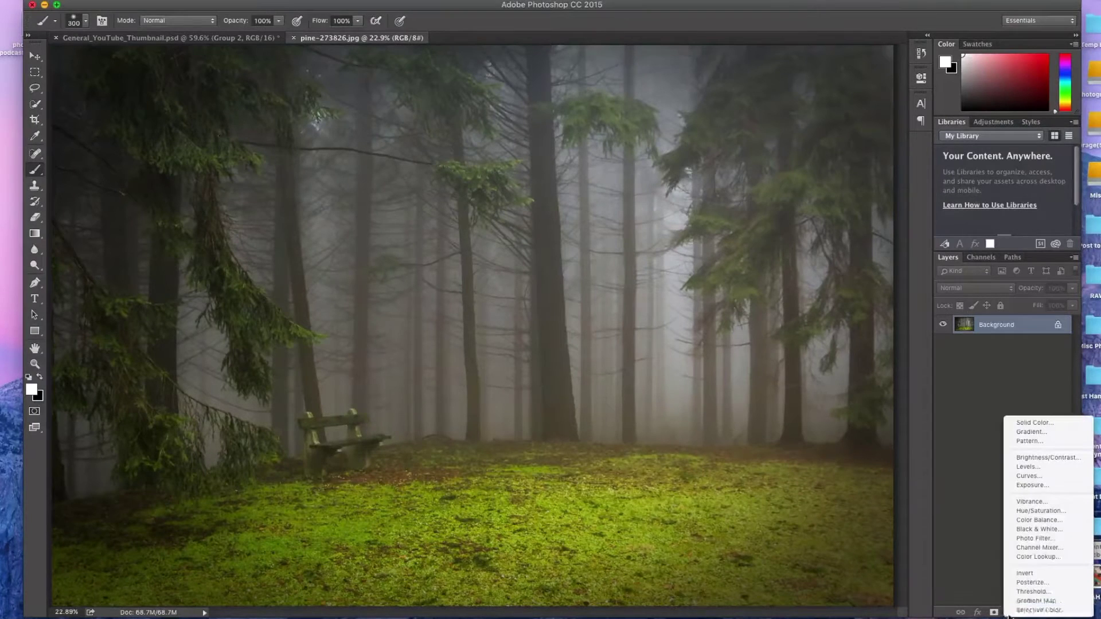
left_click(1045, 511)
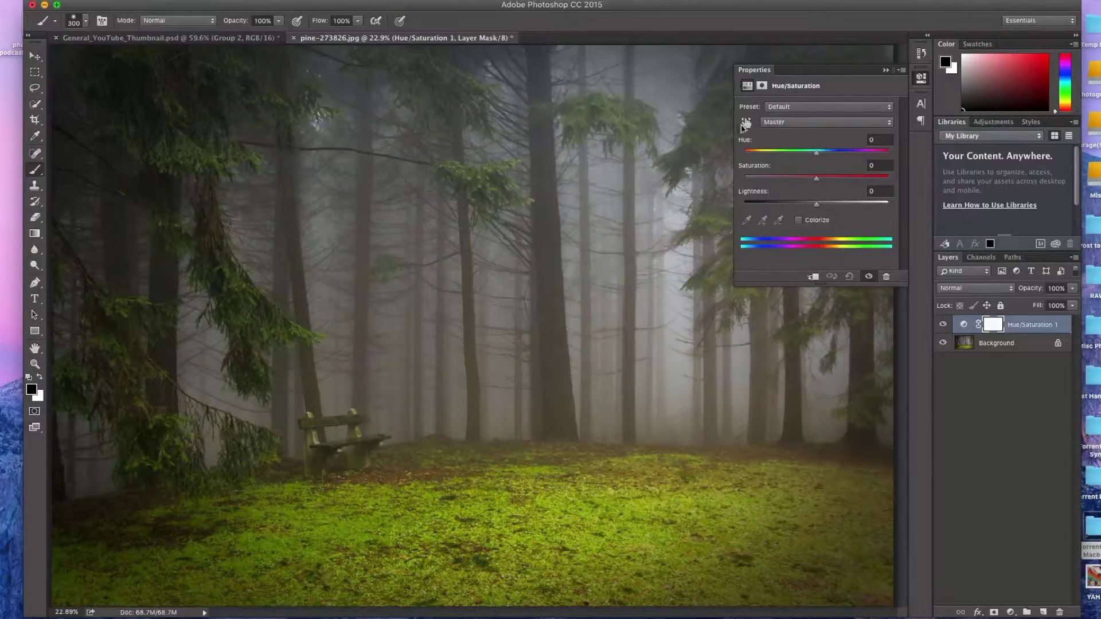
left_click(849, 122)
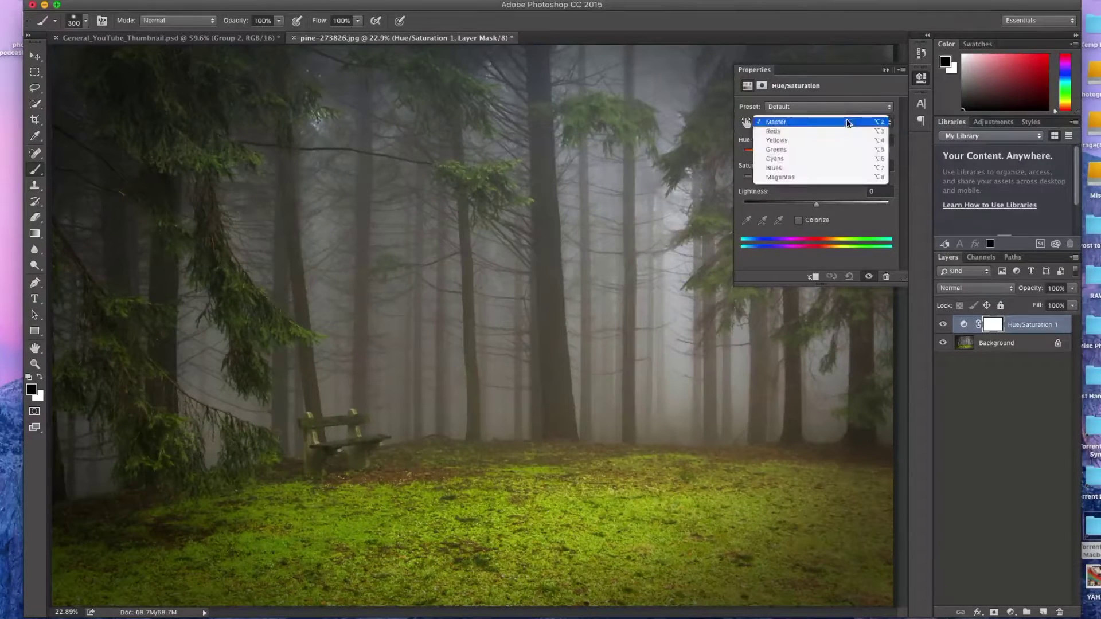
left_click(795, 149)
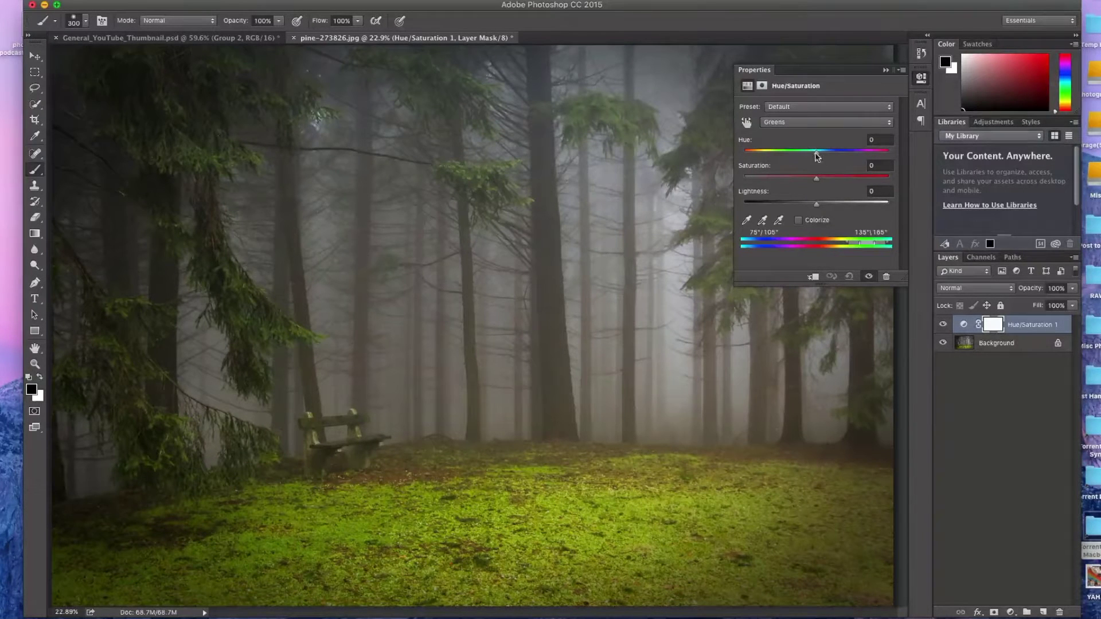
mouse_move(817, 156)
left_mouse_down()
mouse_move(767, 157)
mouse_move(854, 159)
mouse_move(763, 159)
mouse_move(814, 158)
left_mouse_up()
left_click_drag(812, 156, 824, 180)
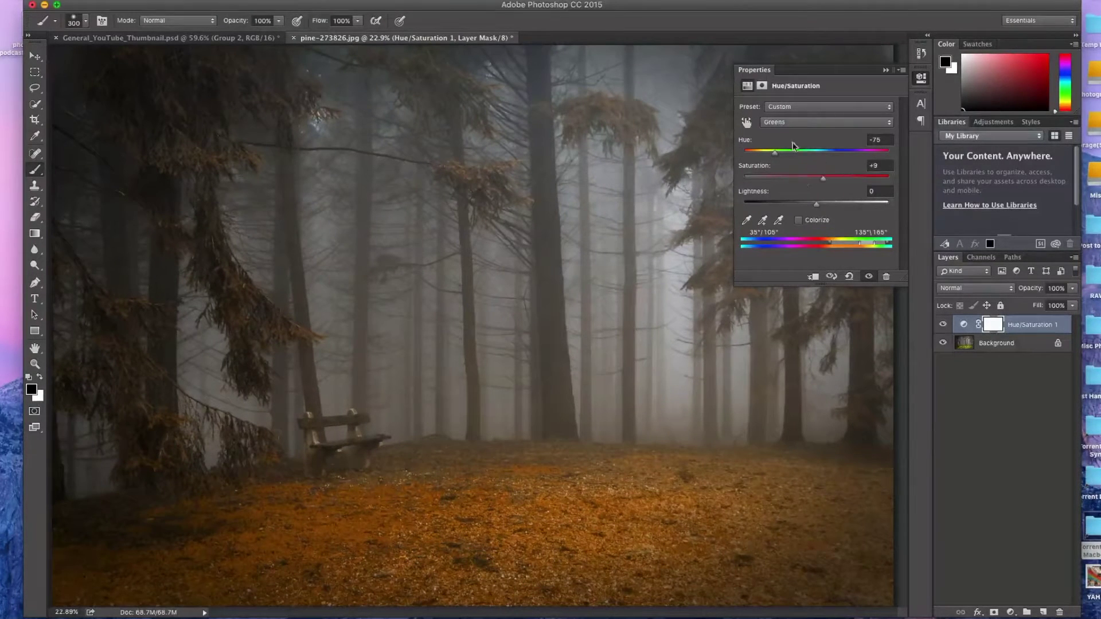
left_click_drag(771, 153, 775, 154)
left_click_drag(817, 205, 840, 245)
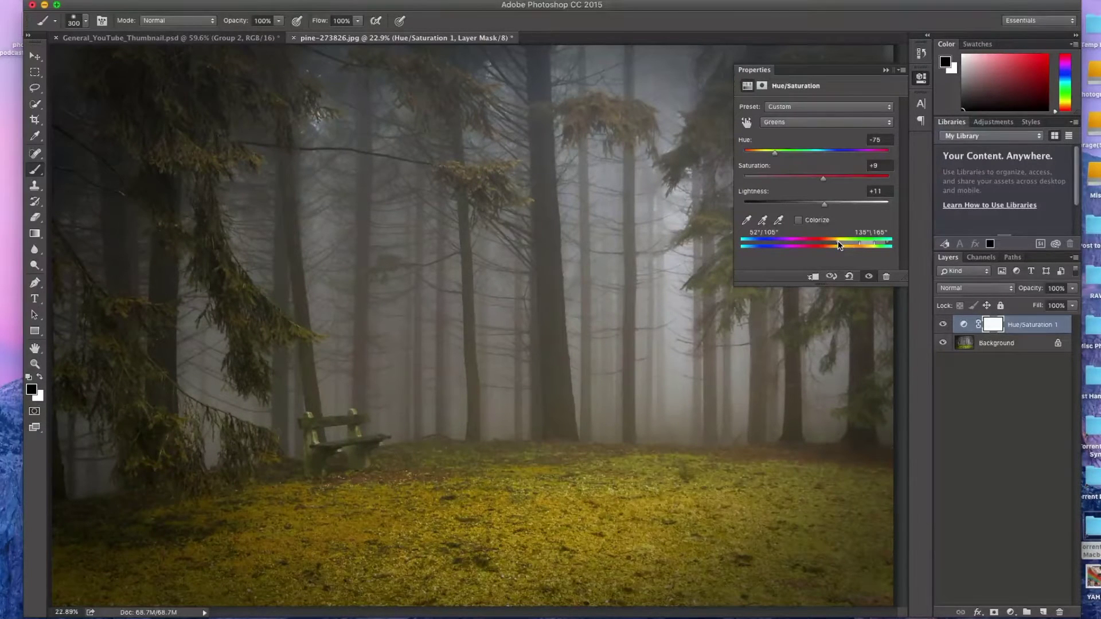
Step: Toggle the Hue/Saturation layer off and on to compare, then collapse its settings
left_click(943, 325)
left_click(943, 325)
left_click(886, 70)
Step: Add a Selective Color layer setting Yellows to Cyan -48, Magenta +28, Yellow +66
left_click(1012, 612)
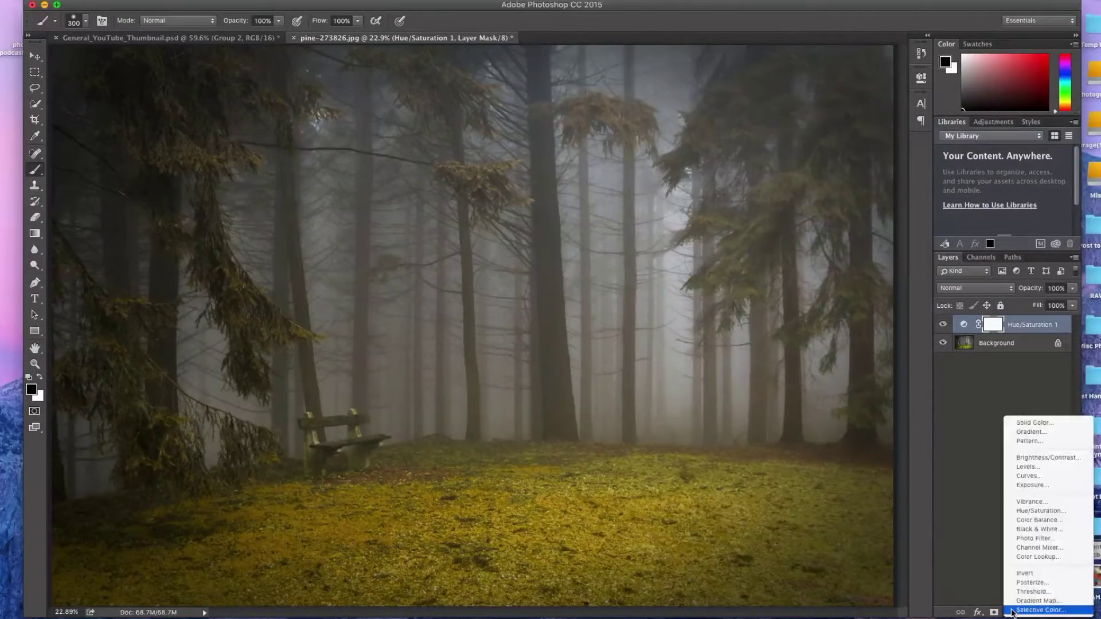
left_click(1029, 610)
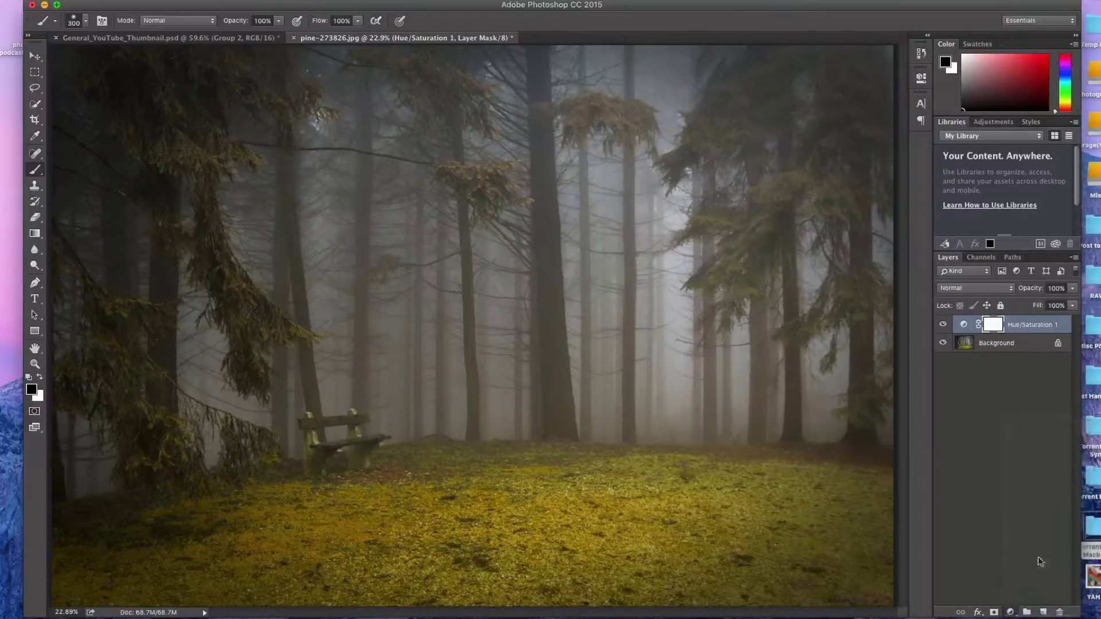
left_click(796, 122)
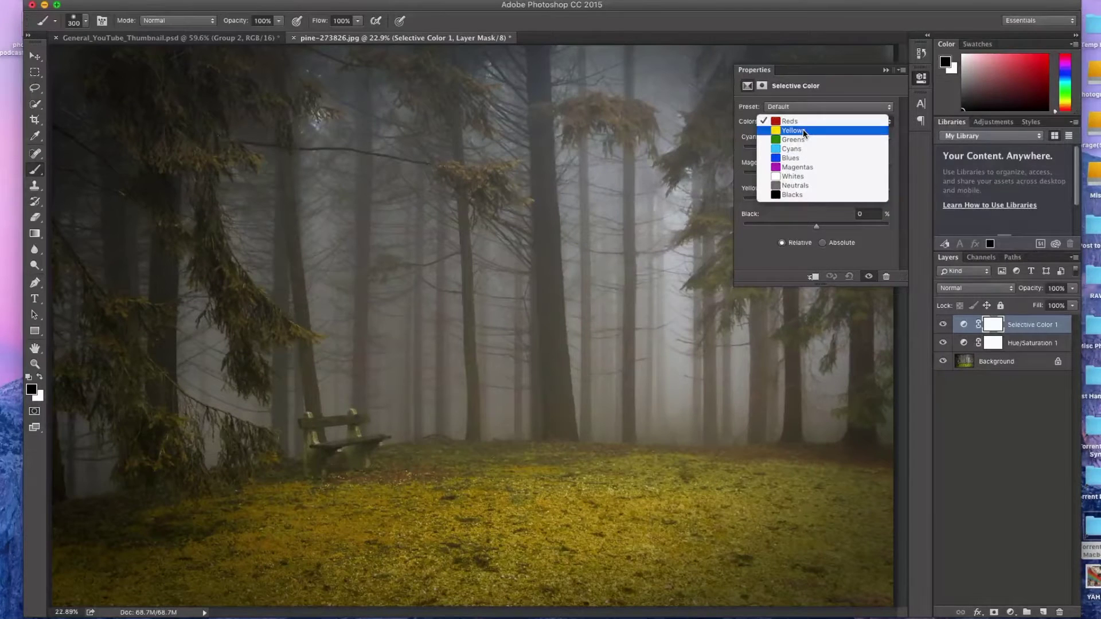
left_click(803, 131)
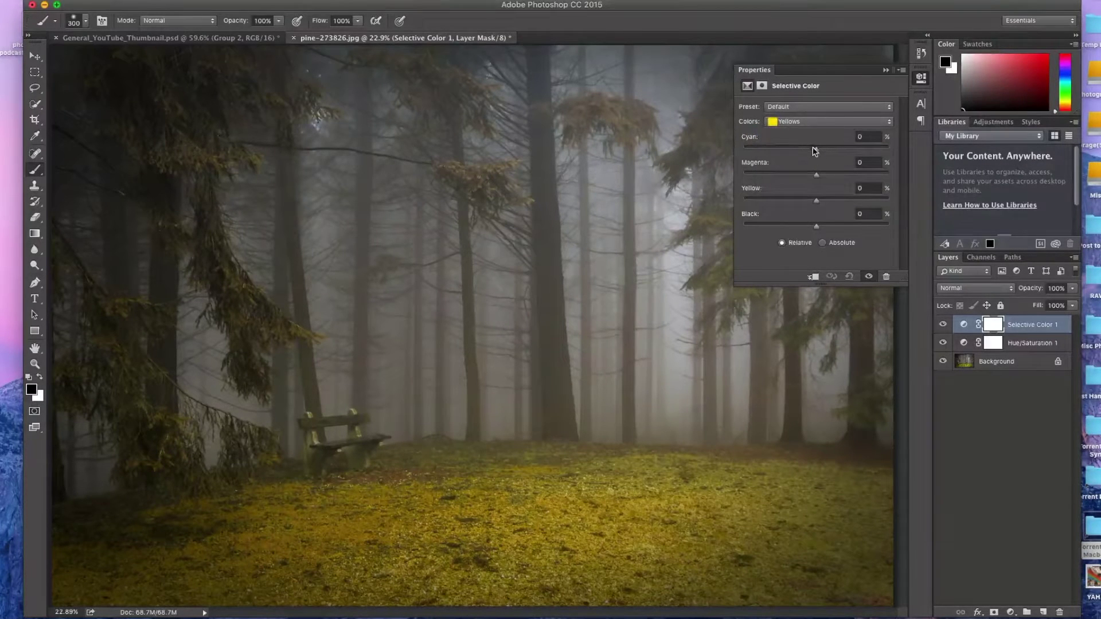
left_click_drag(818, 152, 786, 152)
mouse_move(819, 175)
left_mouse_down()
mouse_move(847, 176)
mouse_move(819, 177)
mouse_move(835, 177)
left_mouse_up()
left_click_drag(819, 202, 864, 199)
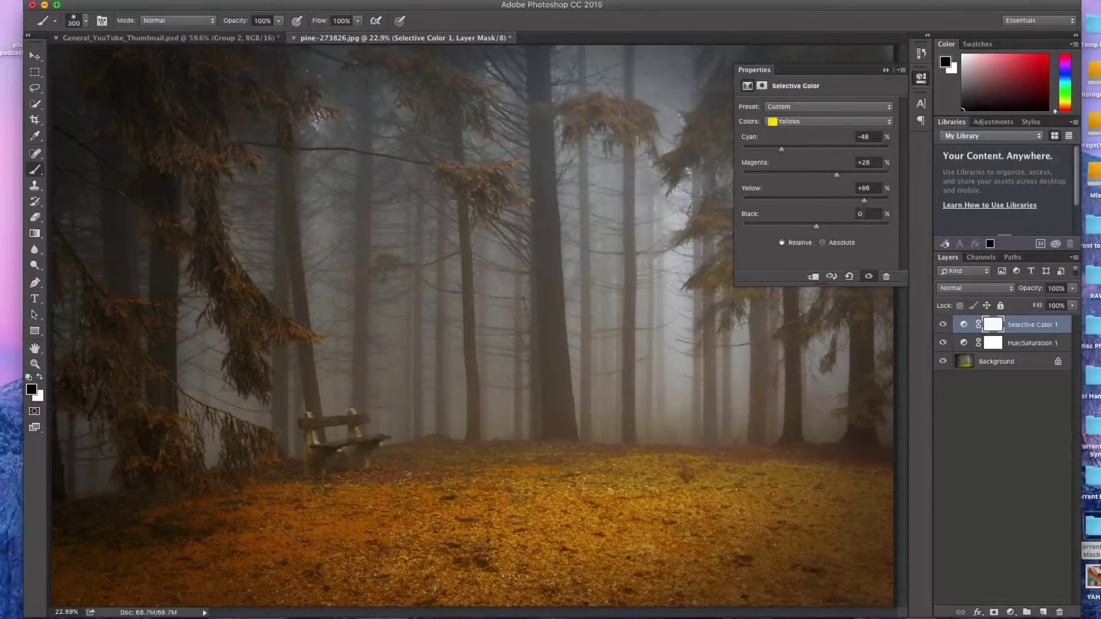
Step: Adjust the Reds range, reducing Cyan to -57 for a deeper orange-amber ground
left_click(800, 123)
left_click(802, 115)
left_click_drag(791, 153, 821, 228)
left_click(886, 71)
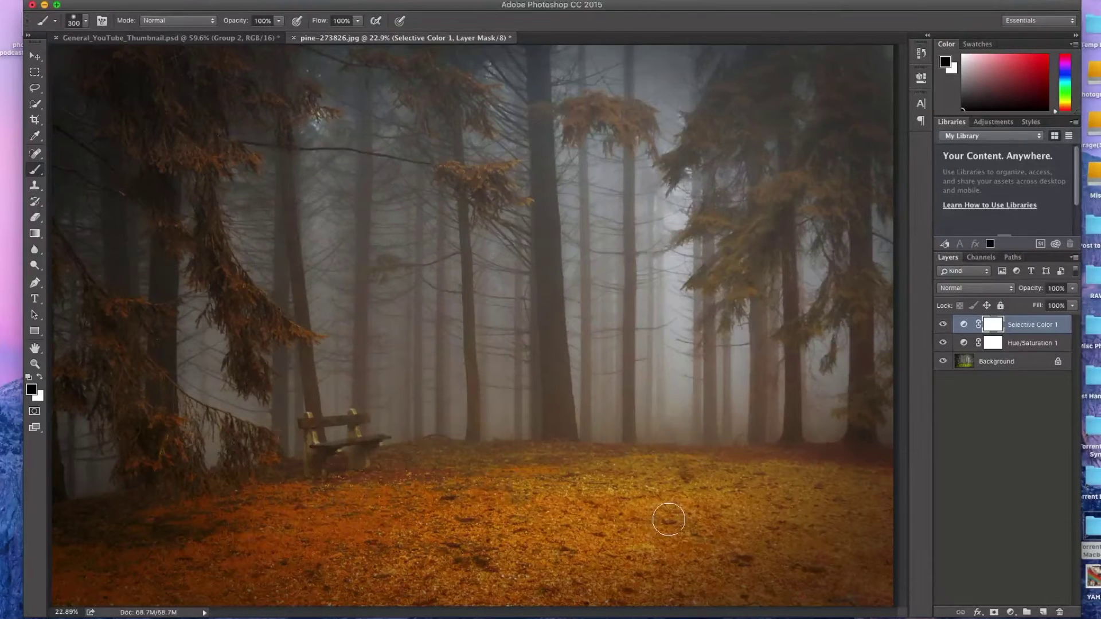
Step: Paint black with an 800 brush on the Selective Color mask to remove orange from the ground
left_click_drag(459, 344, 436, 264)
key("bracketright")
key("bracketright")
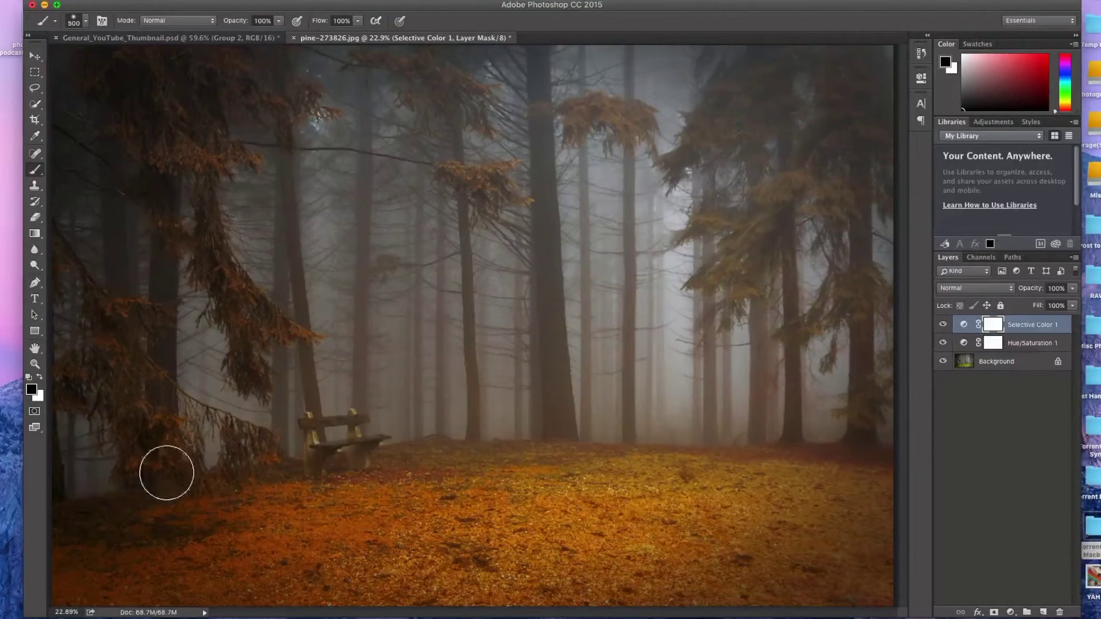
key("bracketright")
key("bracketright")
key("bracketright")
left_click_drag(172, 516, 69, 570)
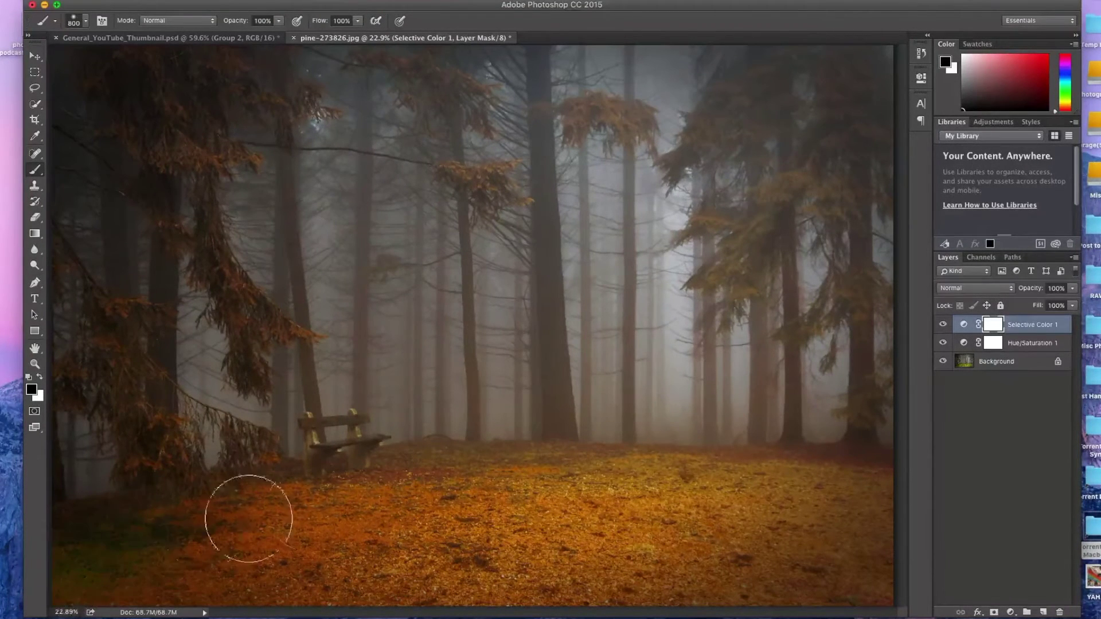
mouse_move(248, 519)
left_mouse_down()
mouse_move(380, 502)
mouse_move(183, 583)
mouse_move(243, 612)
mouse_move(934, 571)
mouse_move(305, 519)
mouse_move(547, 487)
left_mouse_up()
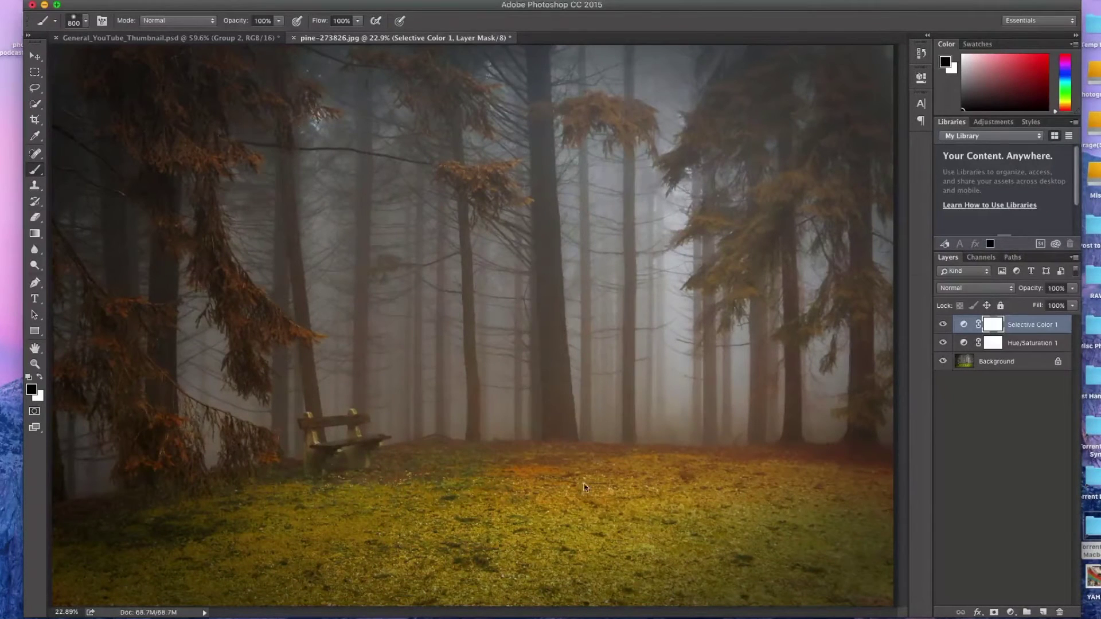
mouse_move(689, 492)
left_mouse_down()
mouse_move(910, 500)
mouse_move(397, 526)
left_mouse_up()
mouse_move(401, 570)
left_mouse_down()
mouse_move(423, 560)
mouse_move(789, 582)
mouse_move(705, 576)
mouse_move(715, 580)
mouse_move(688, 505)
left_mouse_up()
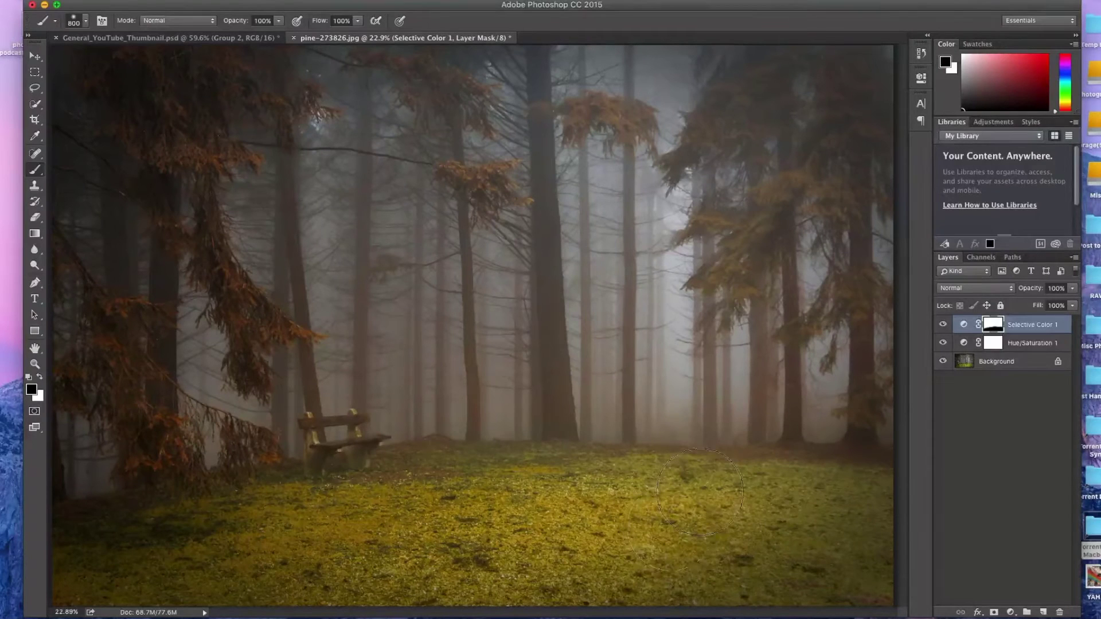
left_click(1011, 613)
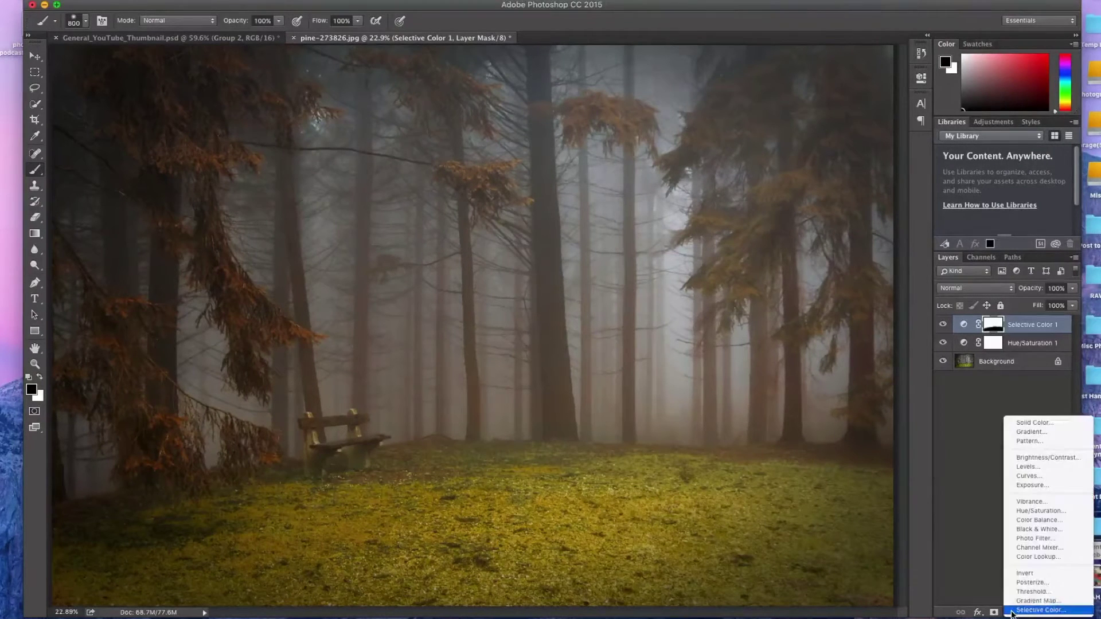
Step: Add a Photo Filter layer using Warming Filter (85) at density 35
left_click(1043, 543)
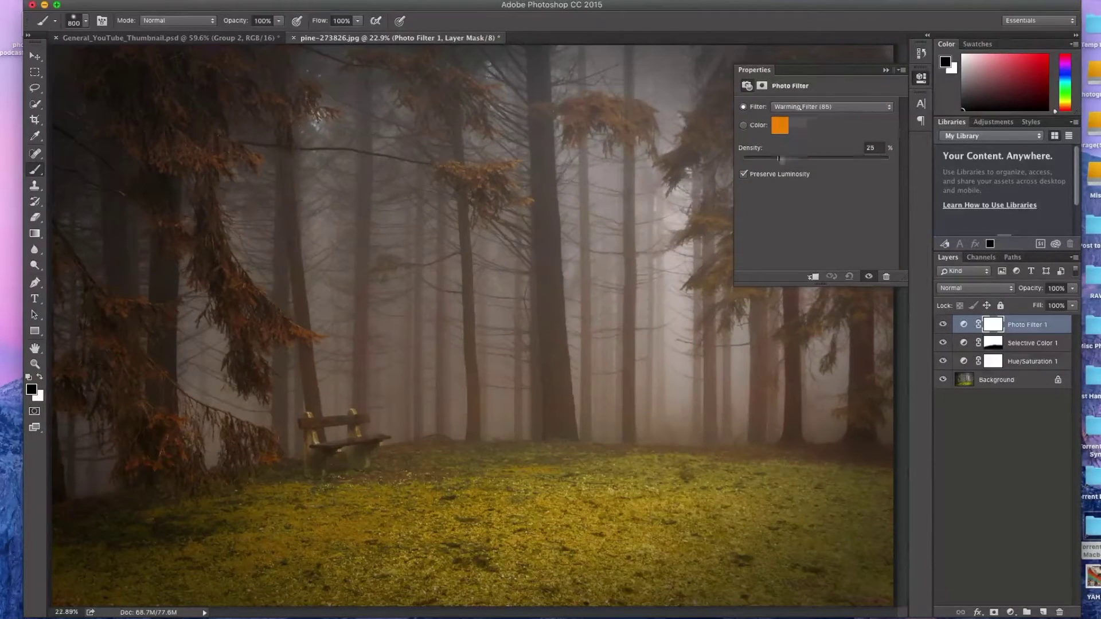
mouse_move(780, 159)
left_mouse_down()
mouse_move(809, 163)
mouse_move(792, 162)
left_mouse_up()
left_click(926, 333)
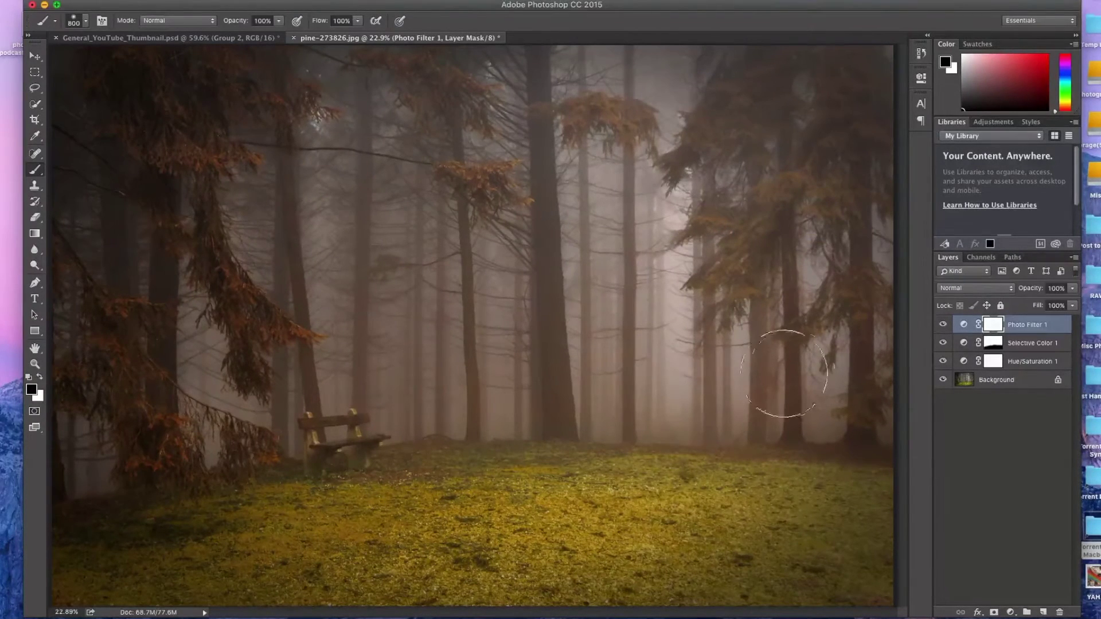
Step: Hide the upper adjustment layers to compare the warming effect on the forest
mouse_move(943, 325)
left_mouse_down()
mouse_move(943, 363)
mouse_move(943, 325)
left_mouse_up()
left_click(943, 363)
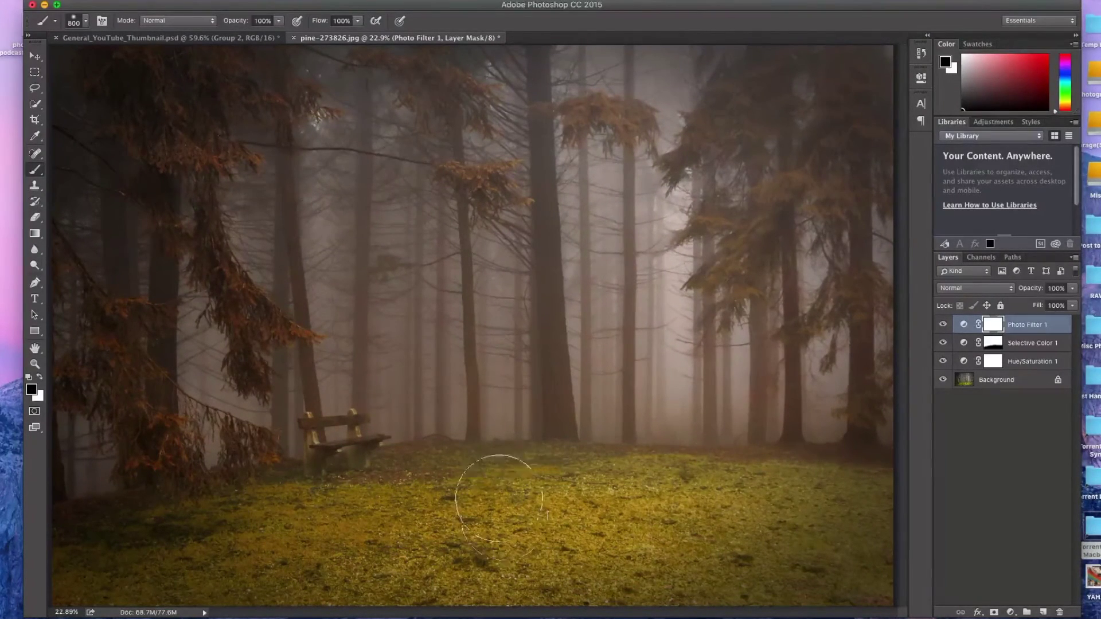
left_click(993, 343)
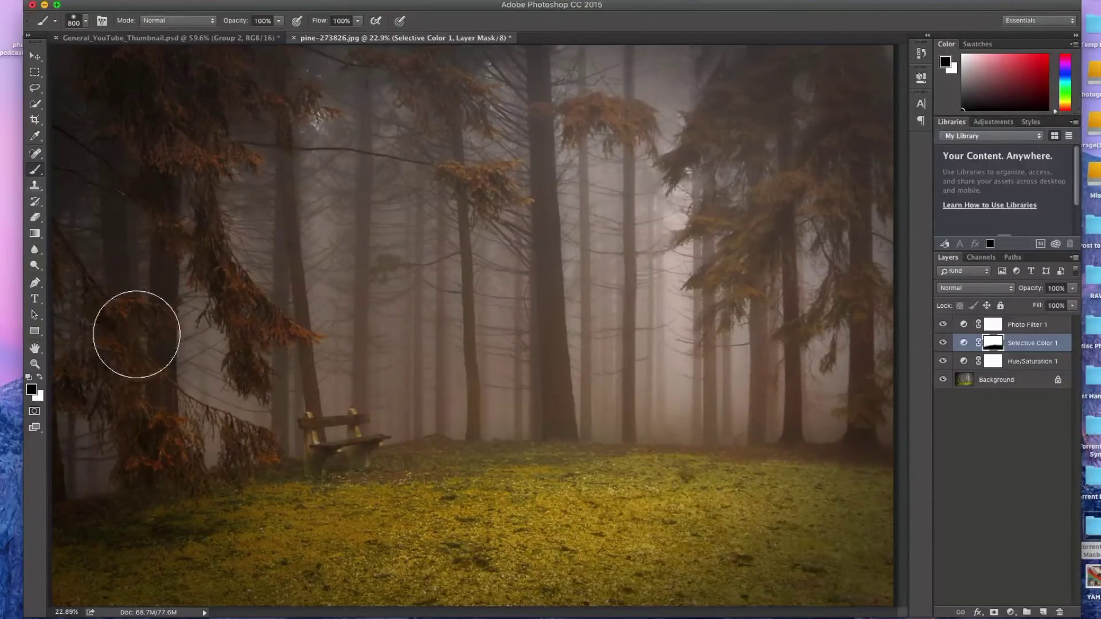
Step: Paint white at 59% opacity on the Selective Color mask to restore orange patches, refining with black
key("x")
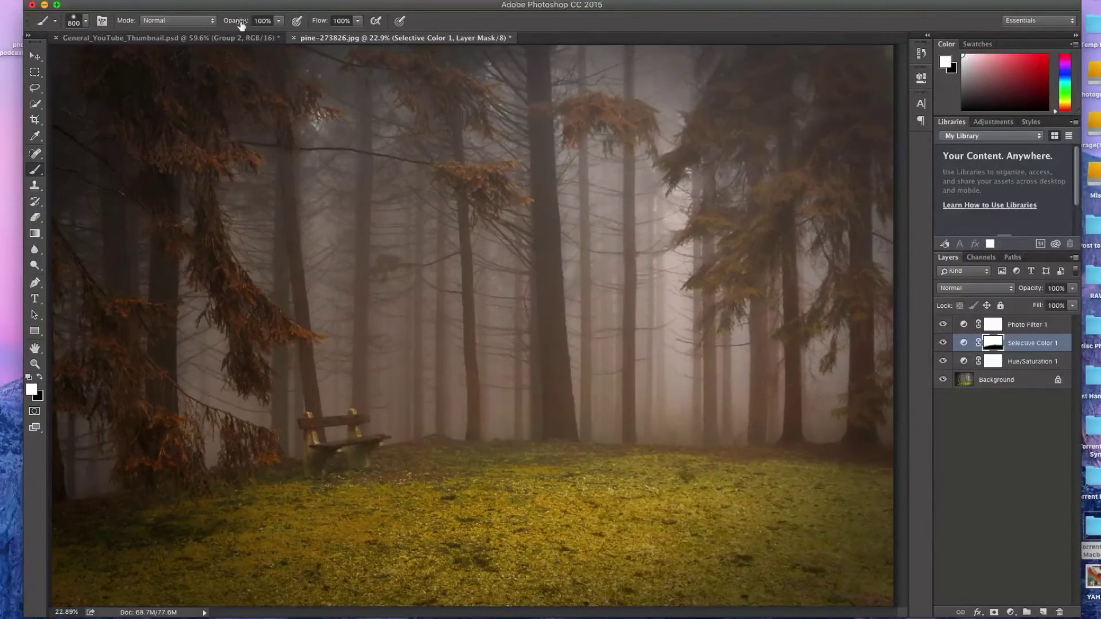
left_click_drag(241, 25, 214, 26)
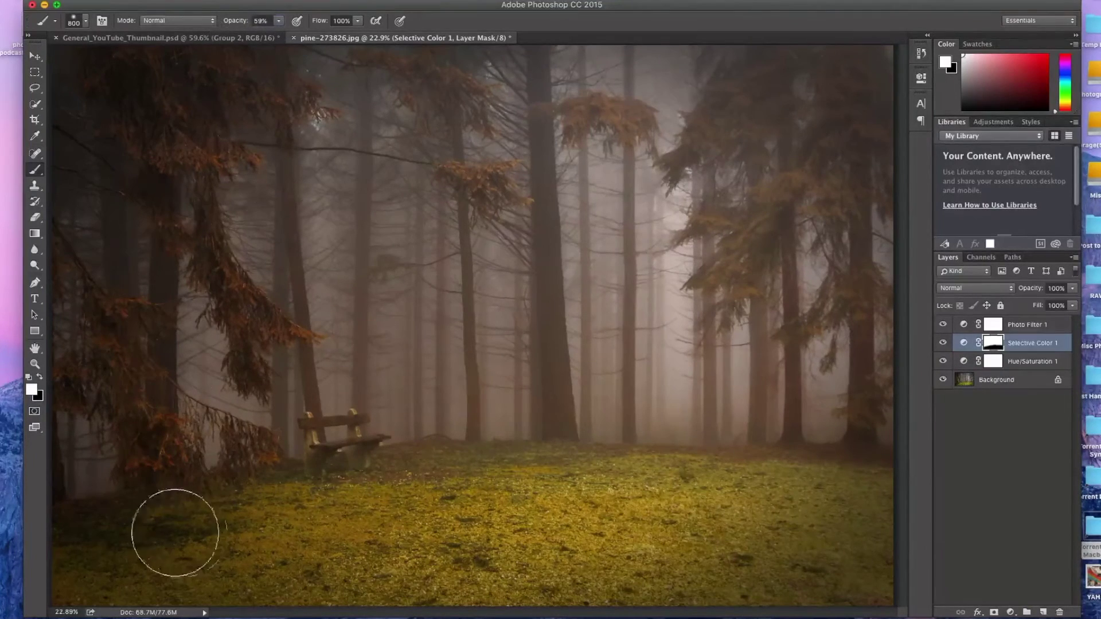
left_click_drag(645, 505, 799, 504)
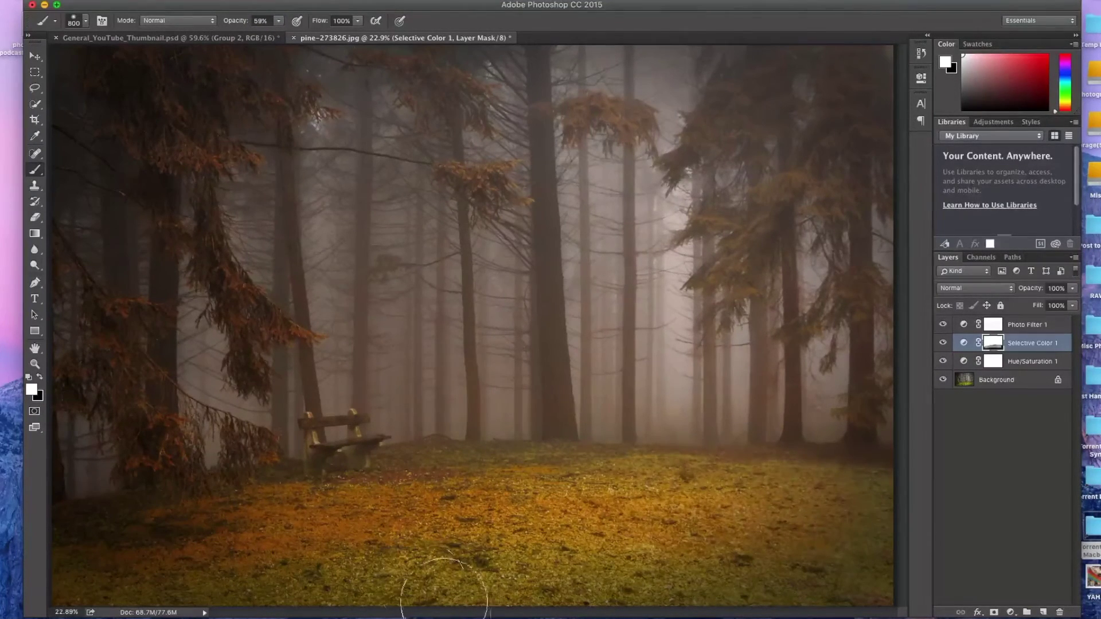
key("x")
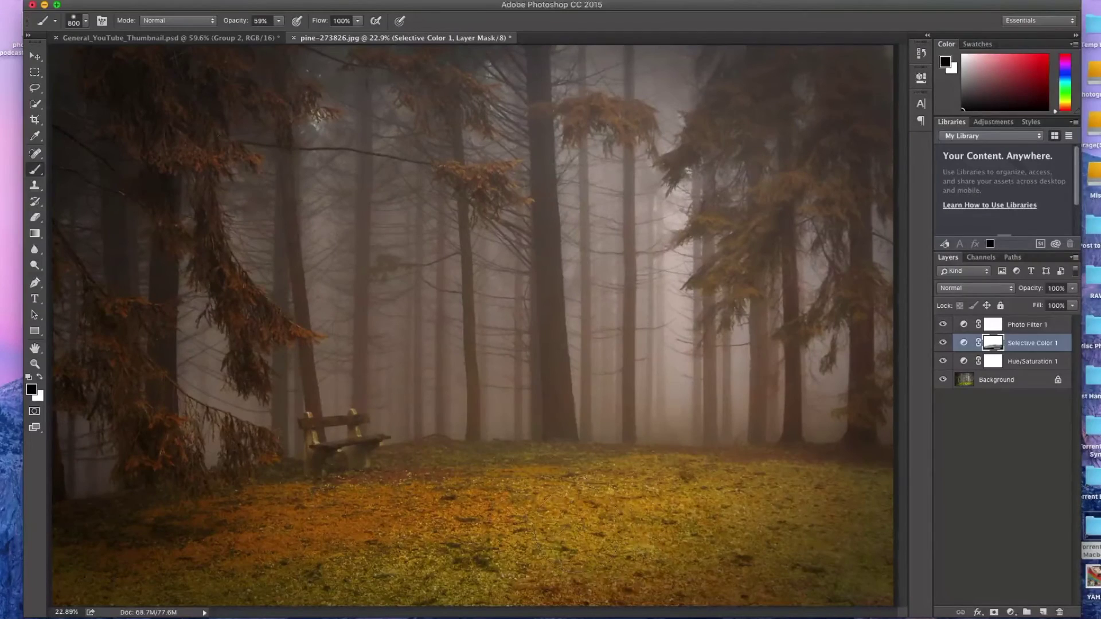
mouse_move(250, 563)
left_mouse_down()
mouse_move(356, 589)
mouse_move(233, 570)
left_mouse_up()
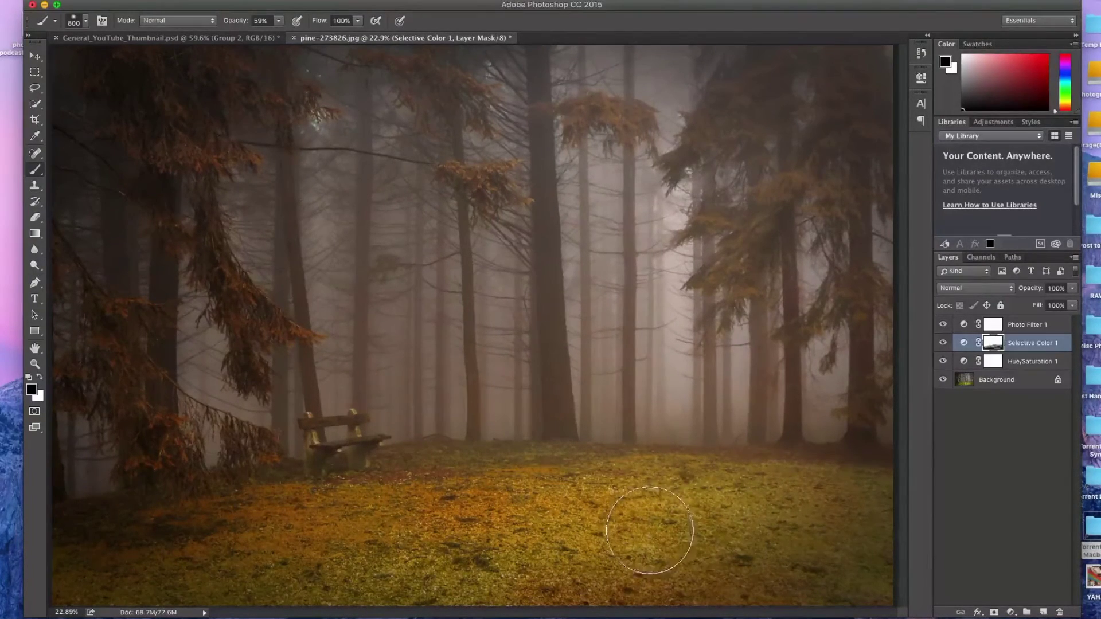
key("x")
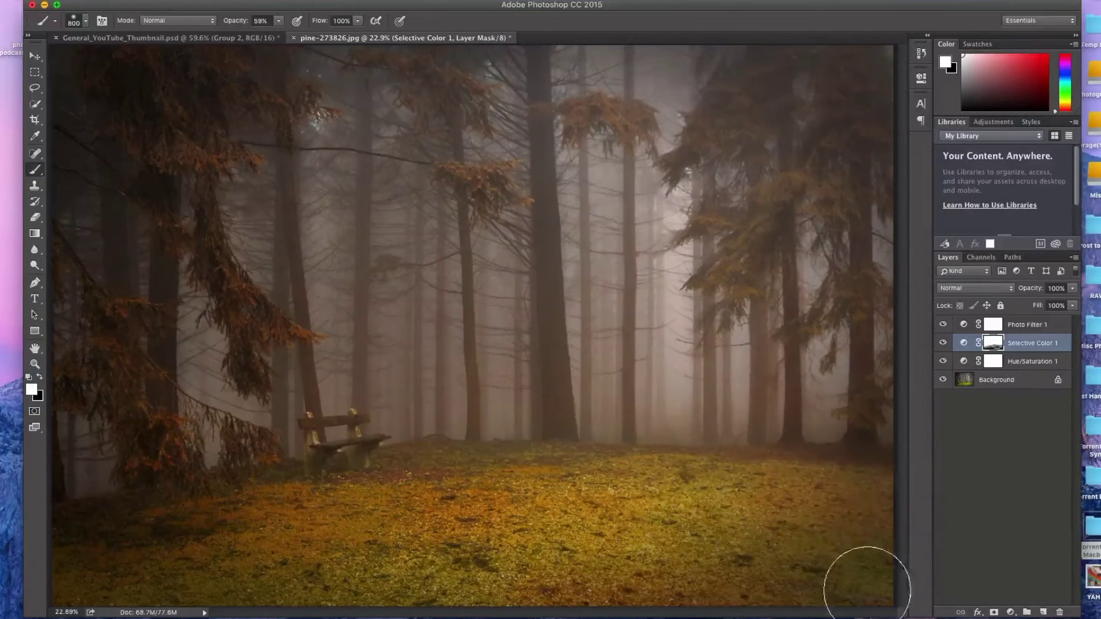
key("super+minus")
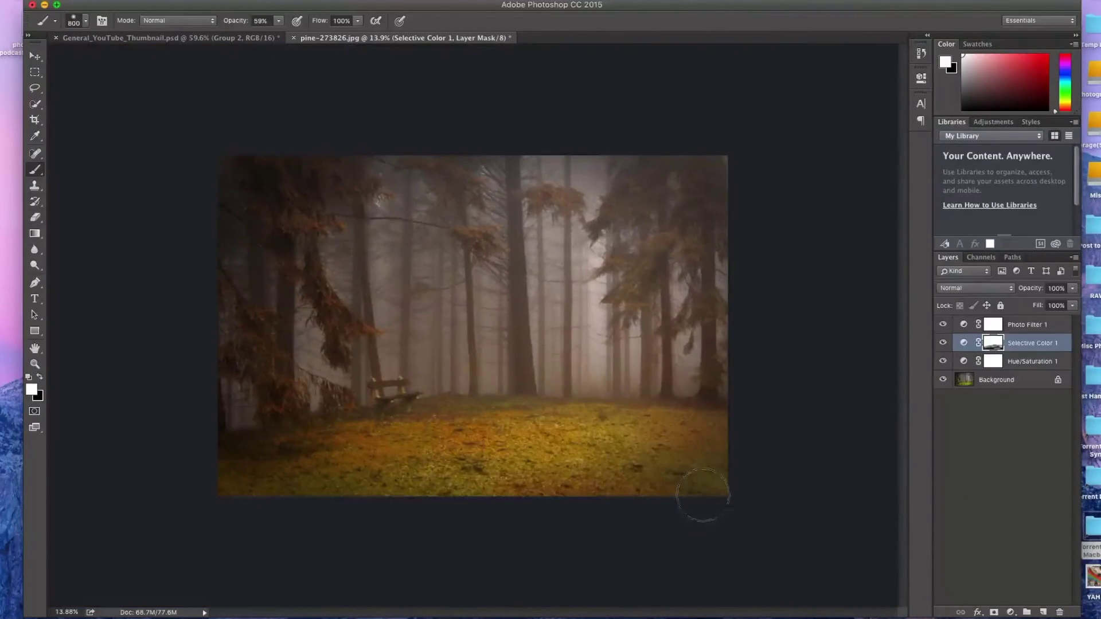
mouse_move(944, 325)
left_mouse_down()
mouse_move(944, 362)
mouse_move(944, 325)
left_mouse_up()
key("super+0")
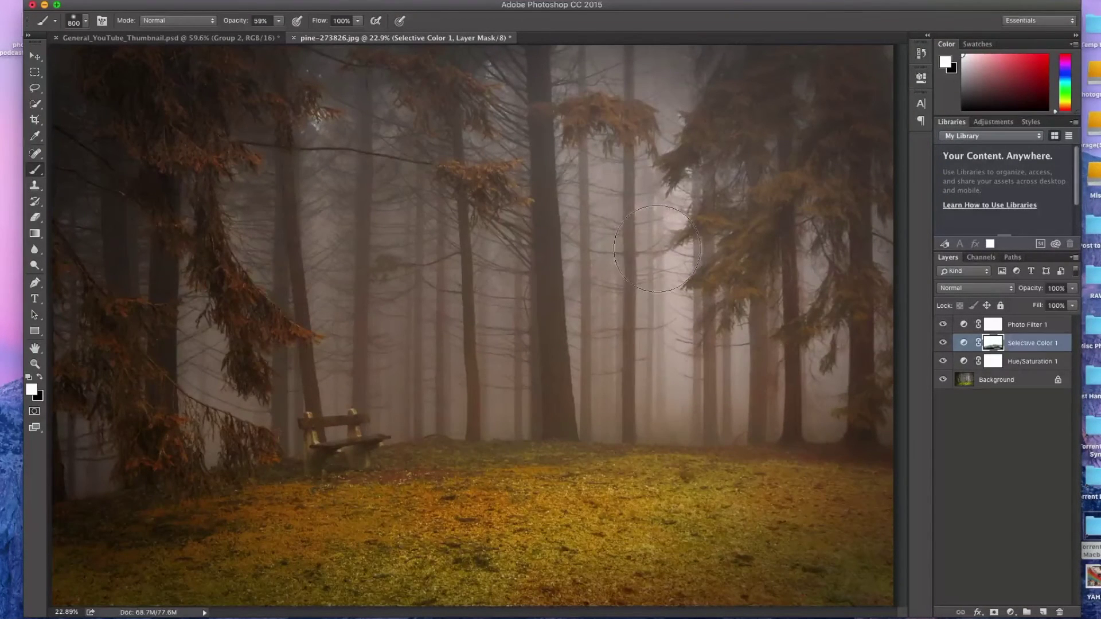